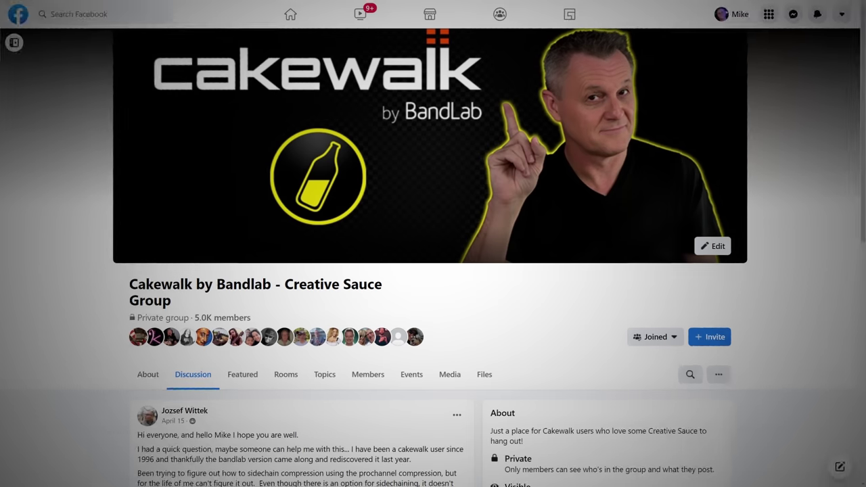
Scroll the Facebook group page down to the post asking about ProChannel sidechain compression
{"action": "scroll", "coordinate": [433, 271], "scroll_direction": "down", "scroll_amount": 4}
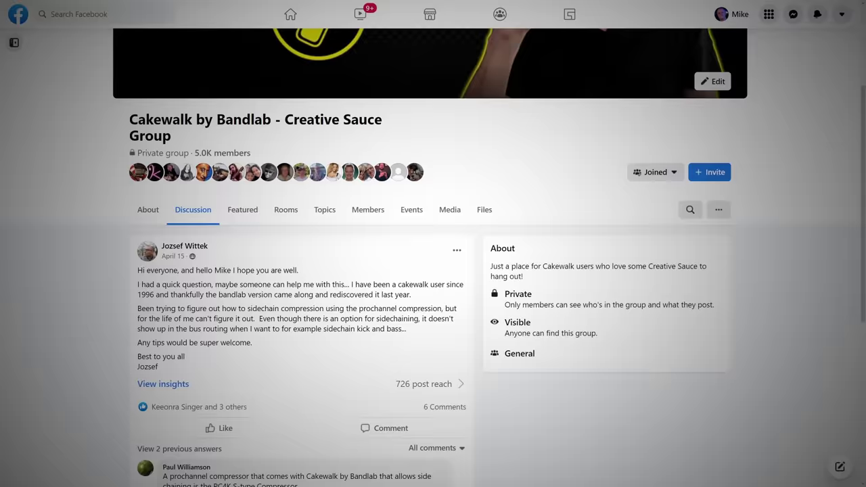
{"action": "scroll", "coordinate": [433, 271], "scroll_direction": "down", "scroll_amount": 1}
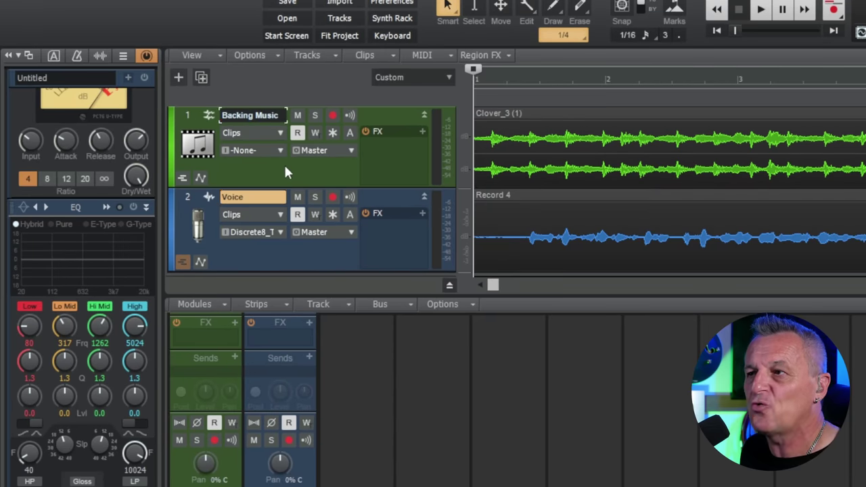
{"action": "left_click", "coordinate": [177, 124]}
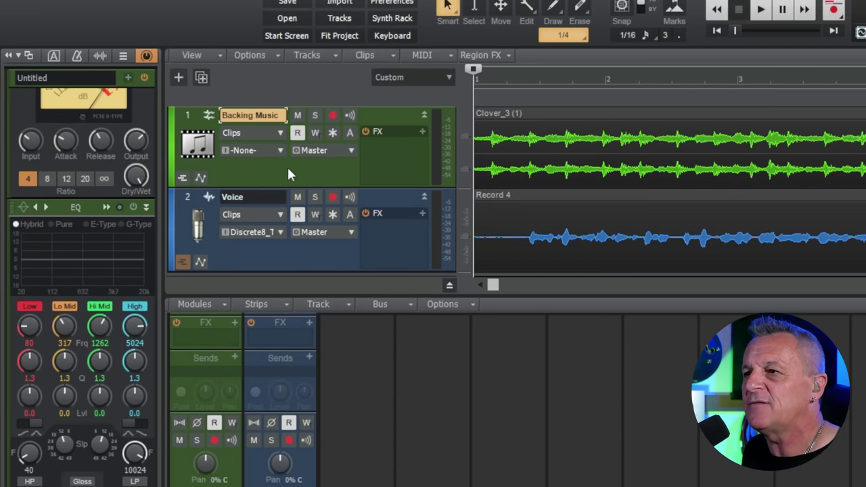
{"action": "left_click", "coordinate": [298, 262]}
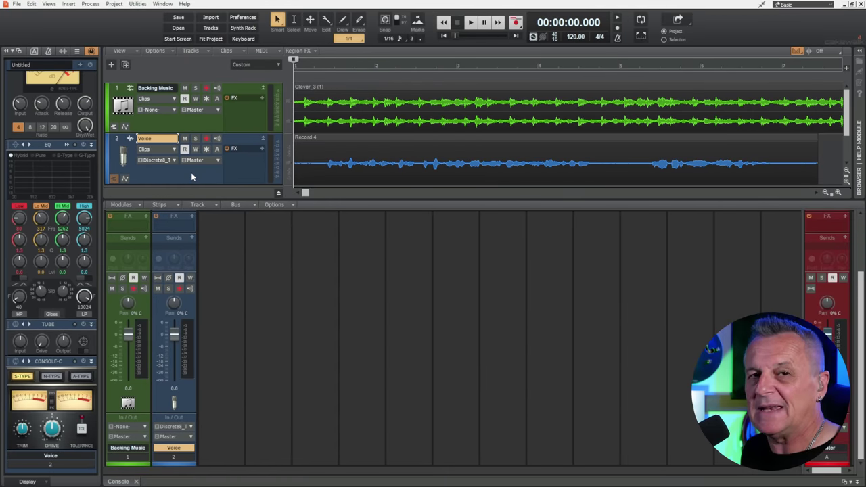
{"action": "key", "text": "space"}
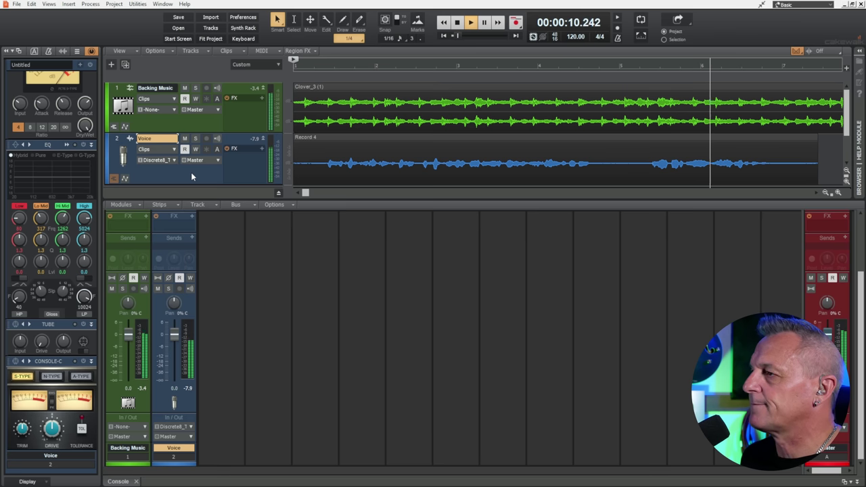
{"action": "key", "text": "space"}
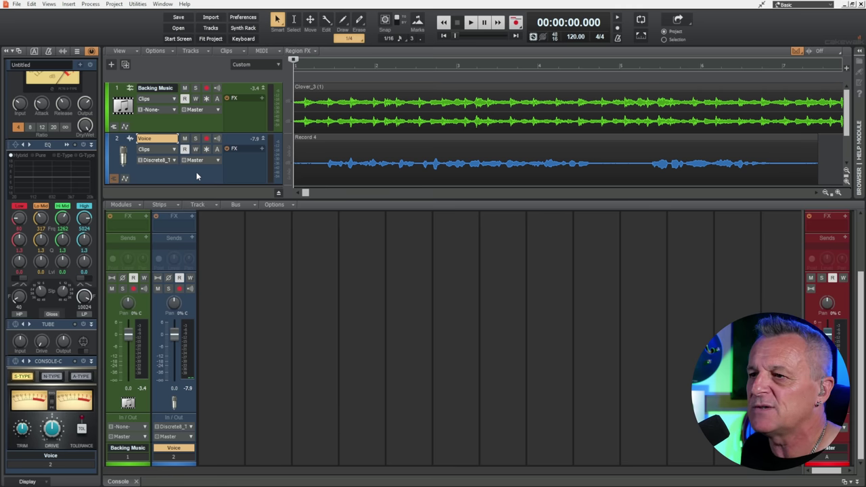
Select the Backing Music track and toggle the Inspector to show its ProChannel compressor module
{"action": "left_click", "coordinate": [144, 307]}
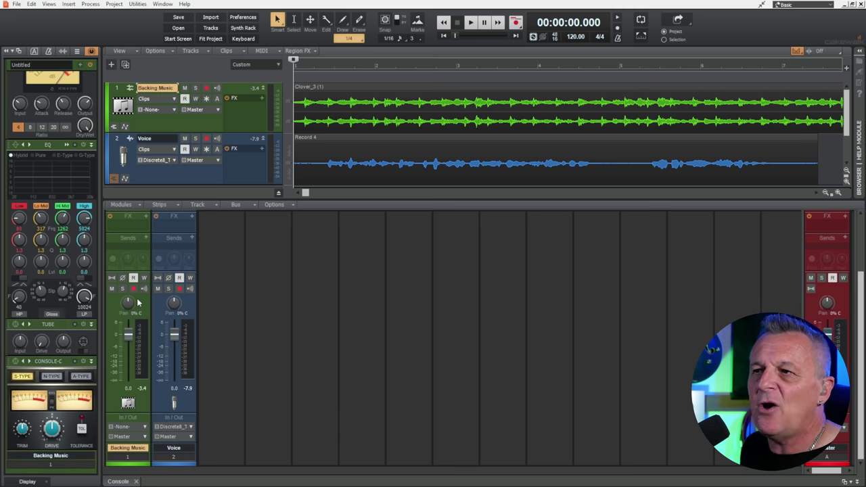
{"action": "scroll", "coordinate": [71, 146], "scroll_direction": "up", "scroll_amount": 2}
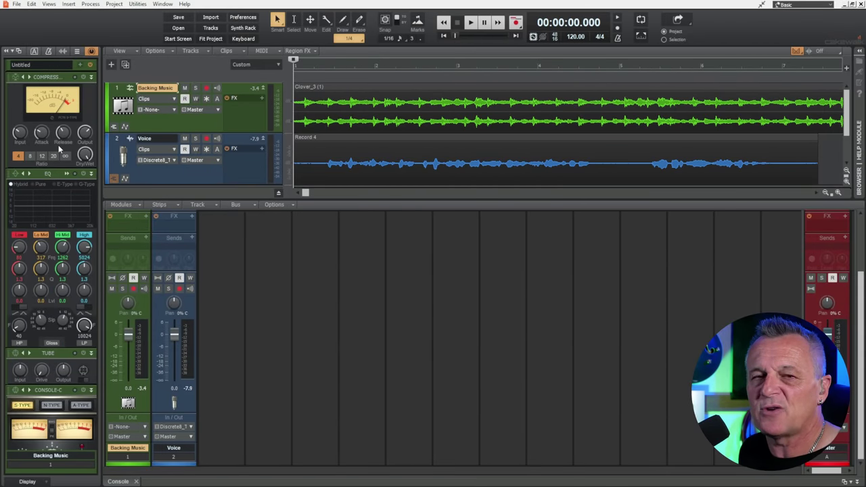
{"action": "key", "text": "i"}
{"action": "key", "text": "i"}
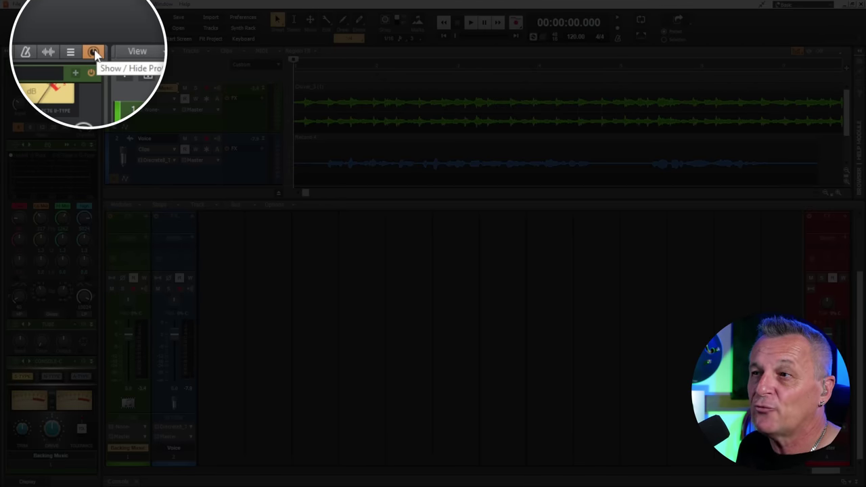
{"action": "scroll", "coordinate": [71, 185], "scroll_direction": "up", "scroll_amount": 1}
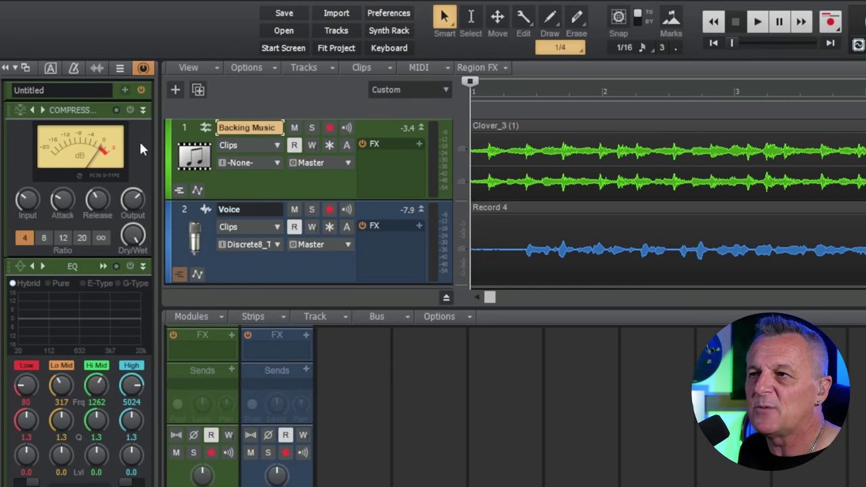
Remove the existing compressor and insert the PC4K S-Type Bus Compressor into Backing Music's ProChannel
{"action": "right_click", "coordinate": [80, 115]}
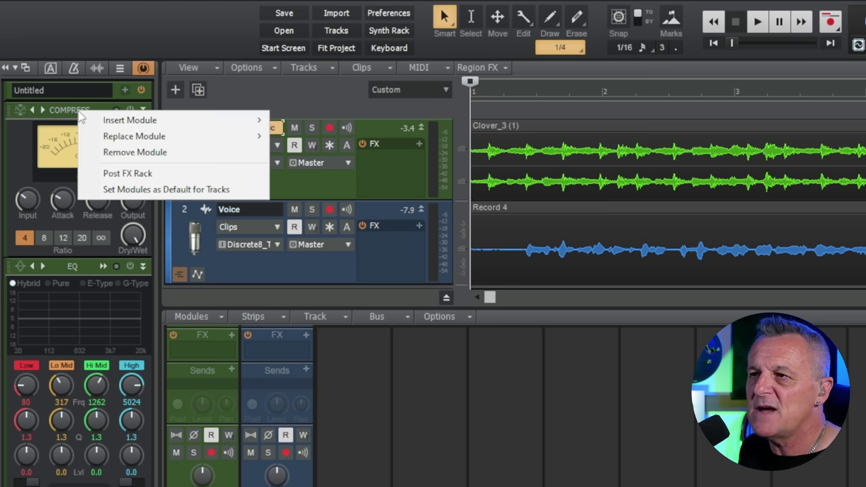
{"action": "left_click", "coordinate": [133, 154]}
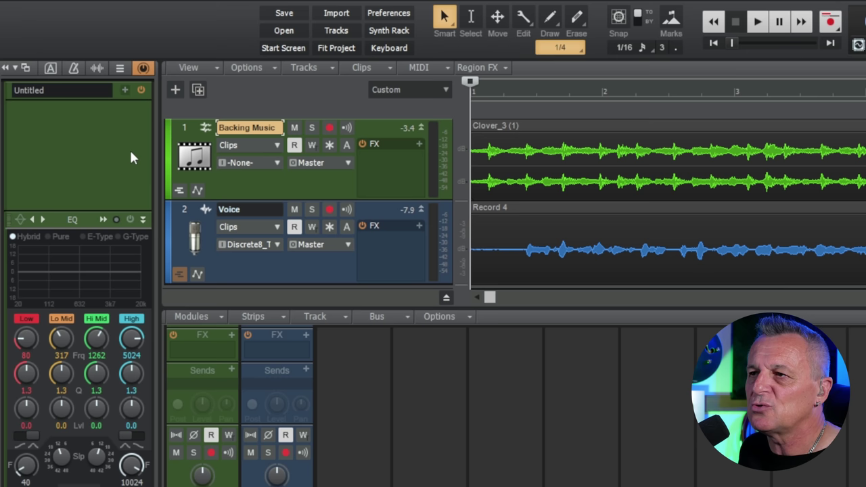
{"action": "right_click", "coordinate": [66, 130]}
{"action": "mouse_move", "coordinate": [104, 142]}
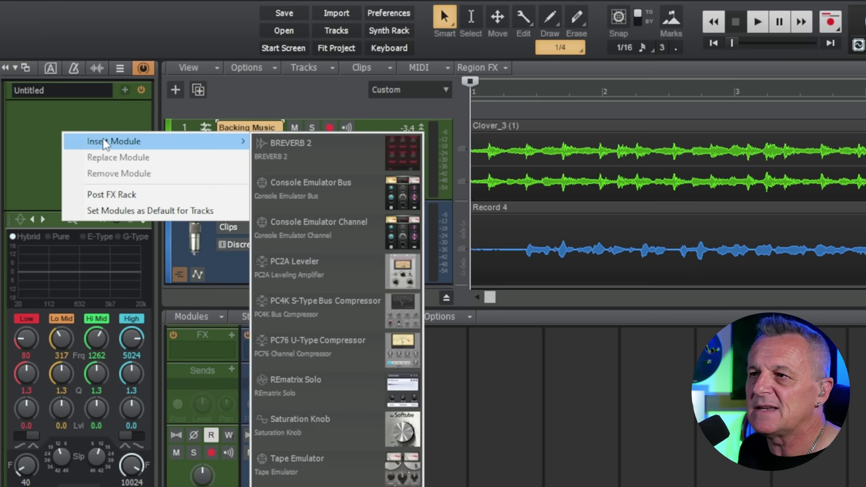
{"action": "left_click", "coordinate": [343, 308]}
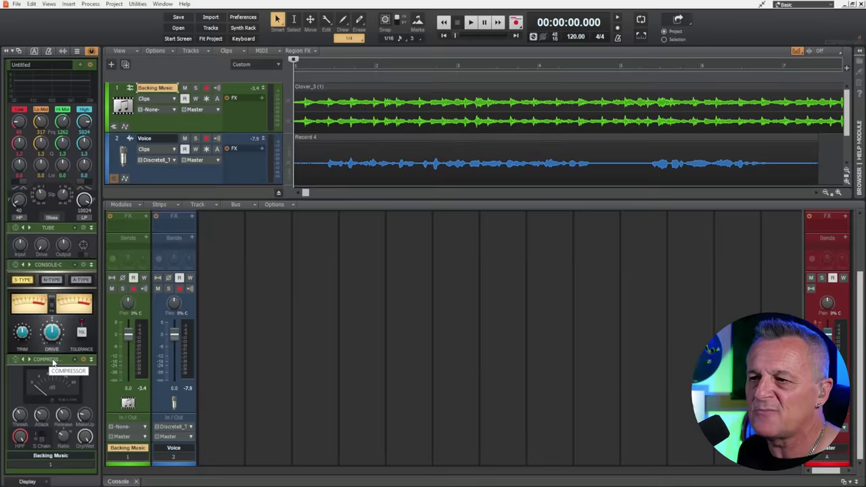
Drag the PC4K compressor module from the bottom of the rack above EQ, Tube and Console
{"action": "left_click_drag", "start_coordinate": [52, 359], "coordinate": [67, 136]}
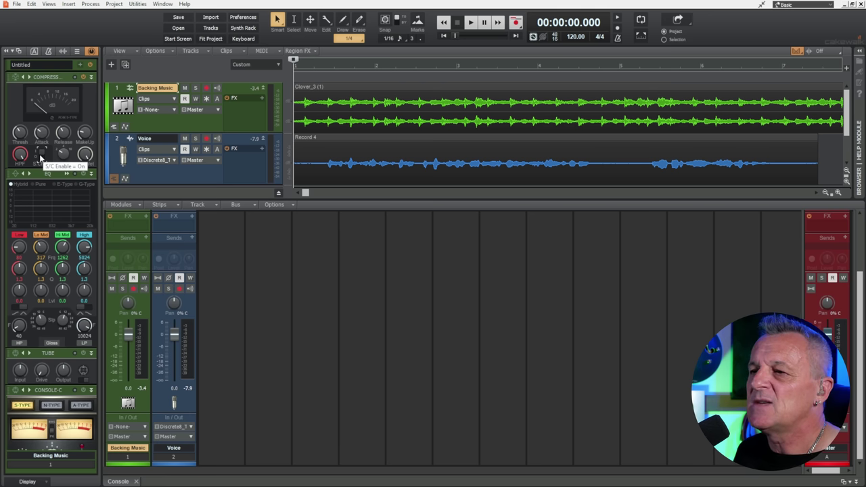
Add a Voice send to Built In Channel Fx (Input 2)-Backing Music, then reselect Backing Music
{"action": "left_click", "coordinate": [192, 304]}
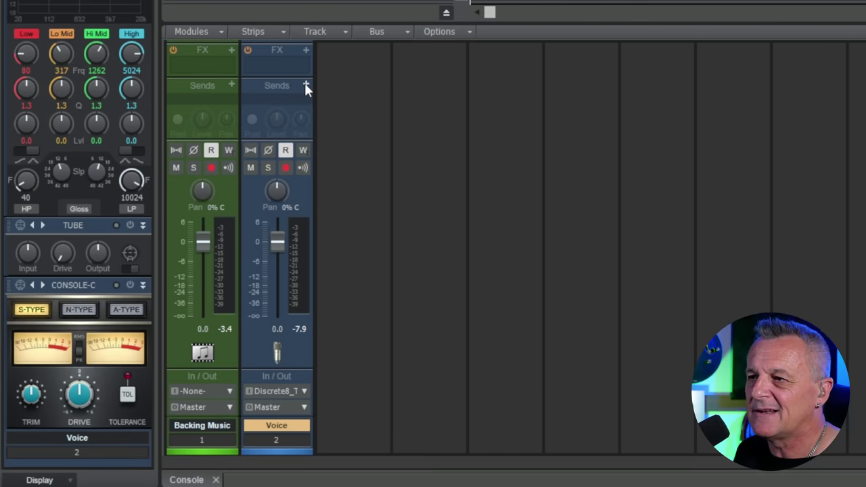
{"action": "left_click", "coordinate": [306, 86]}
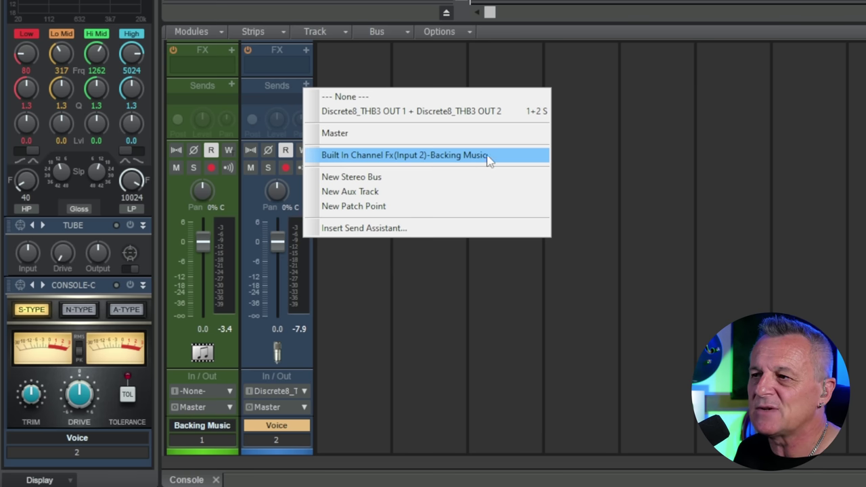
{"action": "left_click", "coordinate": [429, 155]}
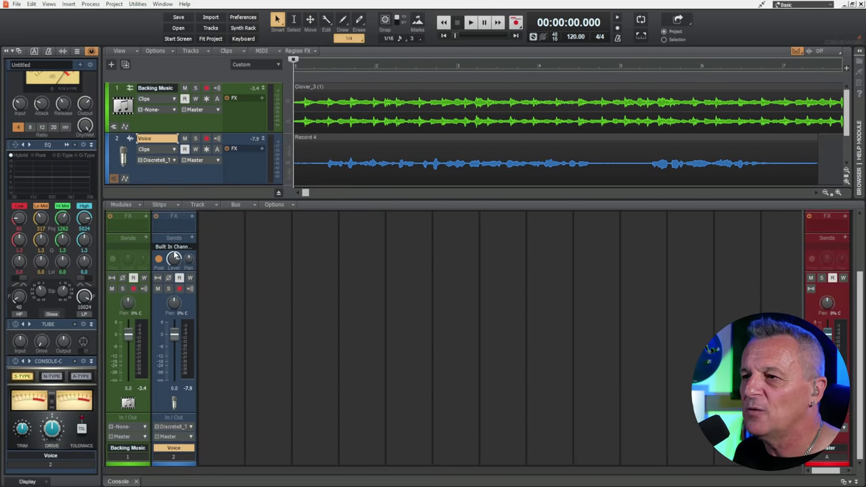
{"action": "scroll", "coordinate": [65, 130], "scroll_direction": "up", "scroll_amount": 1}
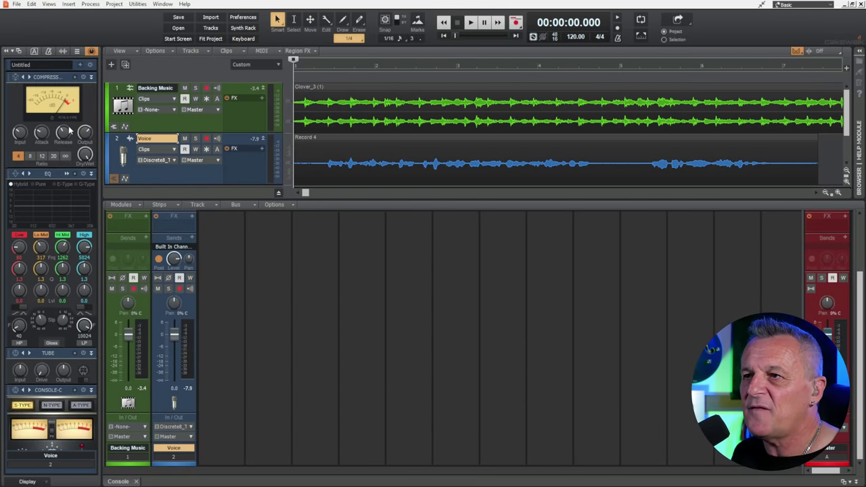
{"action": "left_click", "coordinate": [146, 305]}
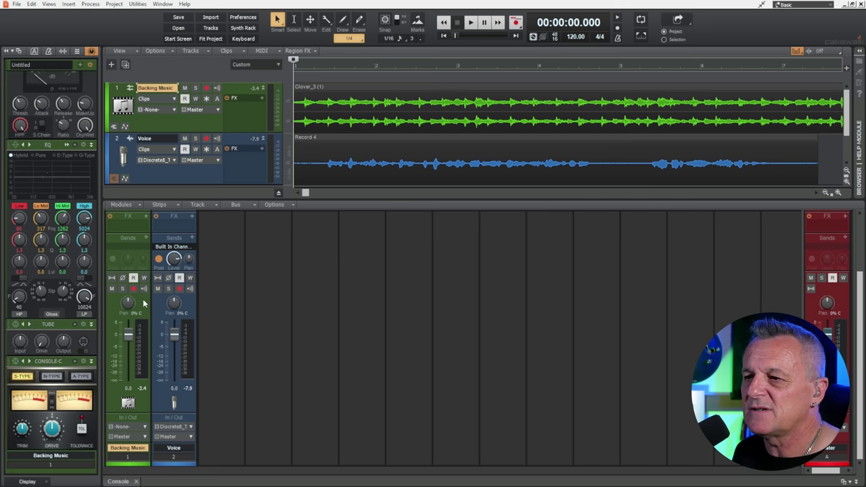
{"action": "scroll", "coordinate": [50, 198], "scroll_direction": "up", "scroll_amount": 1}
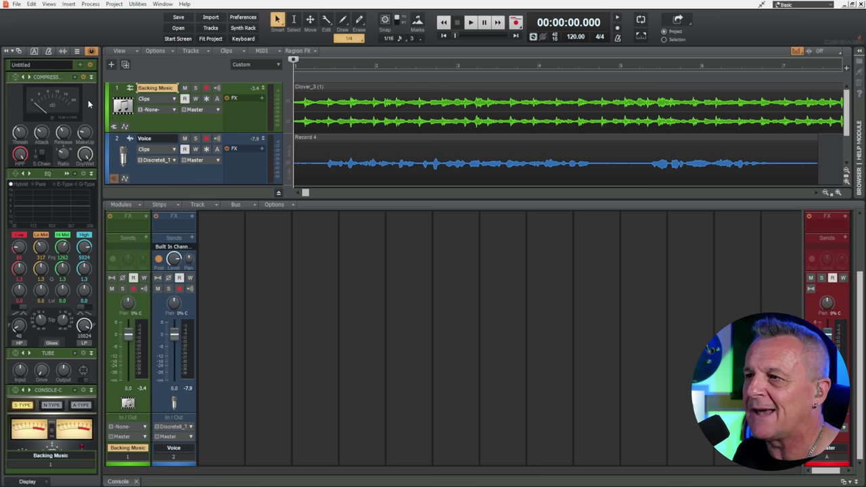
{"action": "key", "text": "space"}
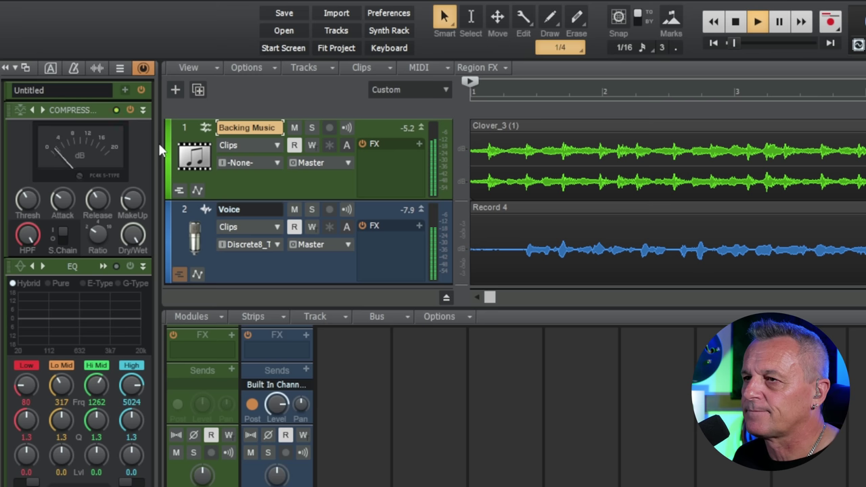
{"action": "key", "text": "space"}
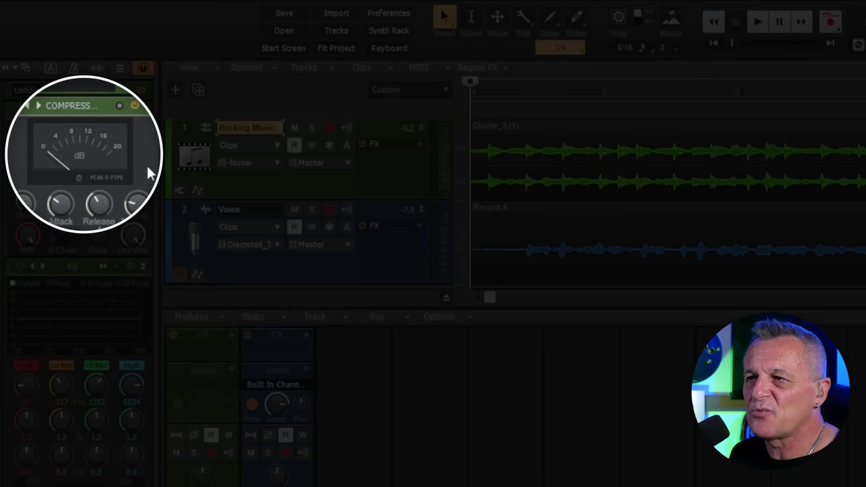
{"action": "key", "text": "space"}
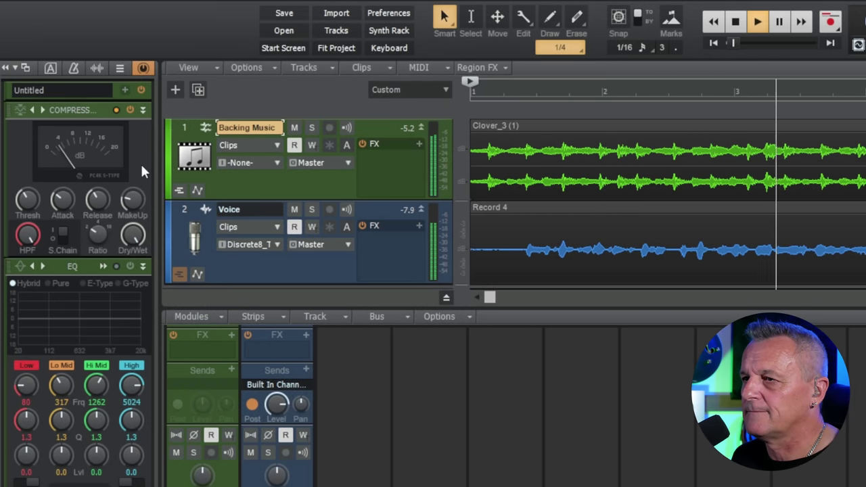
{"action": "key", "text": "space"}
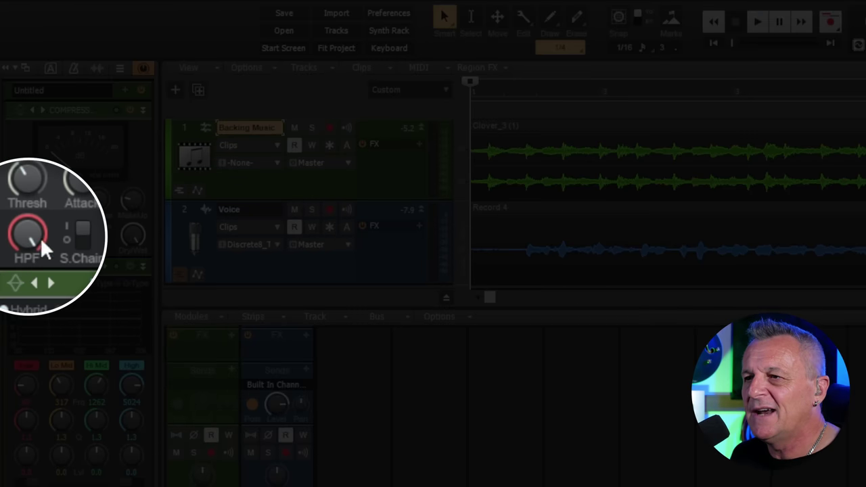
Lower the compressor threshold to -41.4 dB and shorten its attack to 0.4 ms
{"action": "mouse_move", "coordinate": [28, 245]}
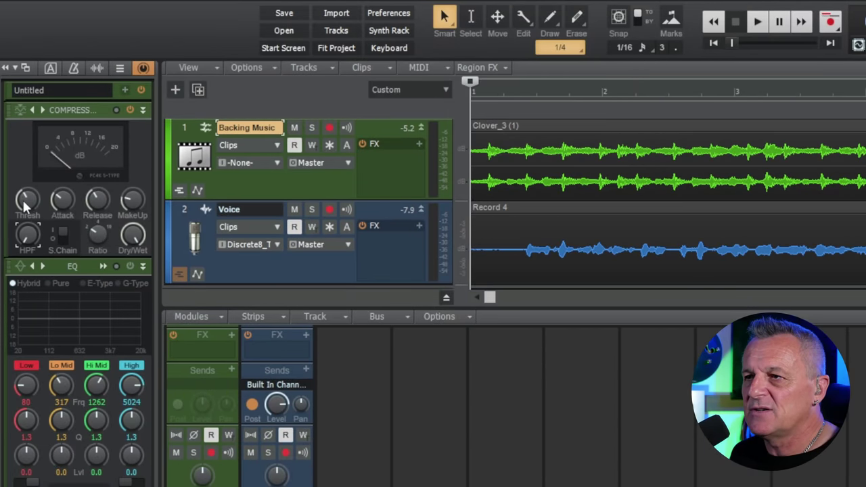
{"action": "mouse_move", "coordinate": [25, 203]}
{"action": "left_click_drag", "start_coordinate": [26, 203], "coordinate": [25, 211]}
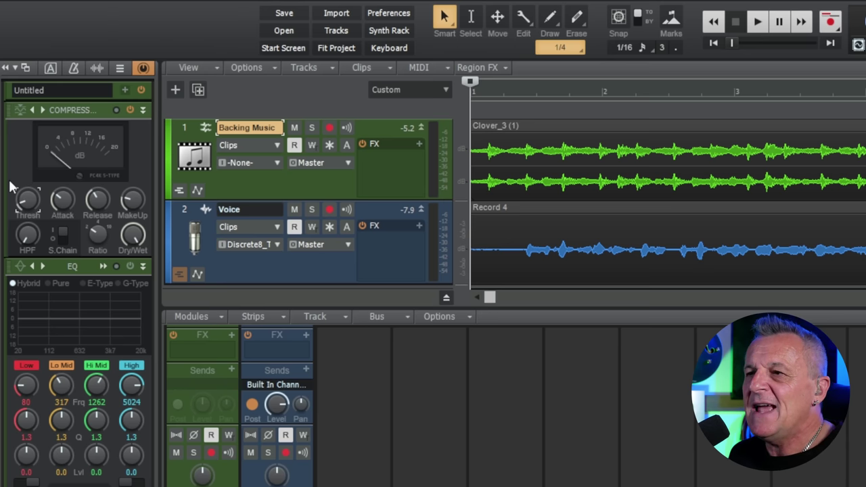
{"action": "mouse_move", "coordinate": [61, 203]}
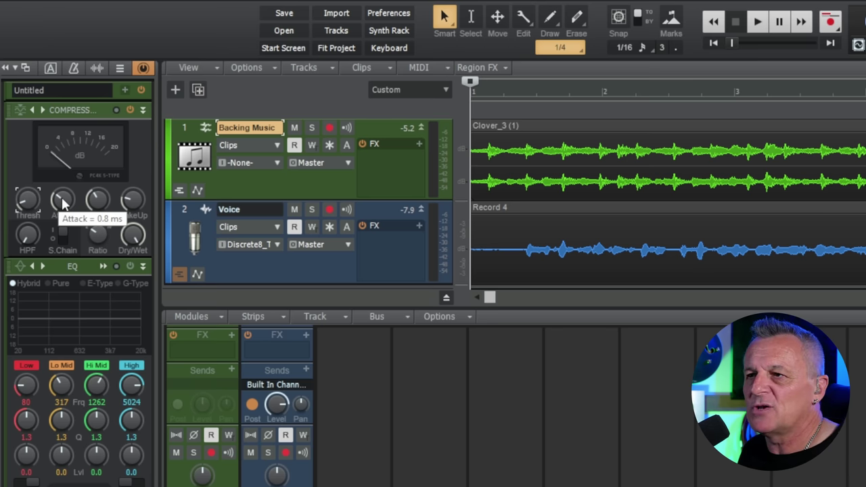
{"action": "left_click_drag", "start_coordinate": [61, 203], "coordinate": [61, 224]}
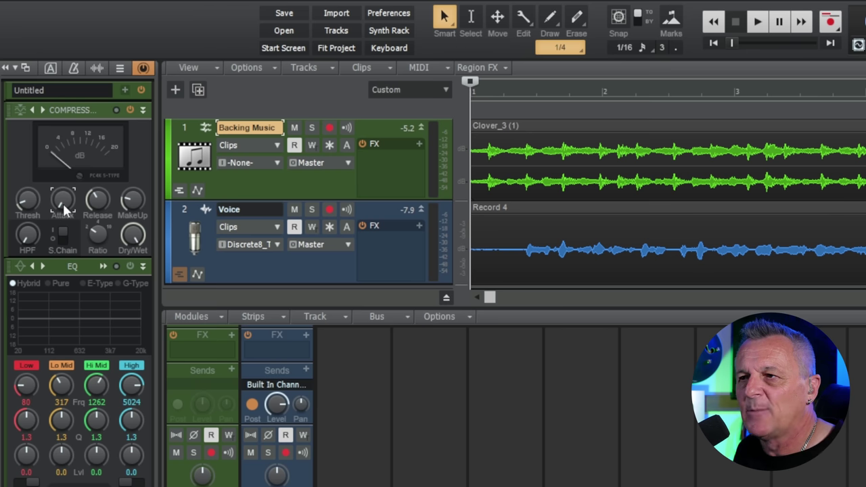
{"action": "left_click_drag", "start_coordinate": [63, 203], "coordinate": [63, 210]}
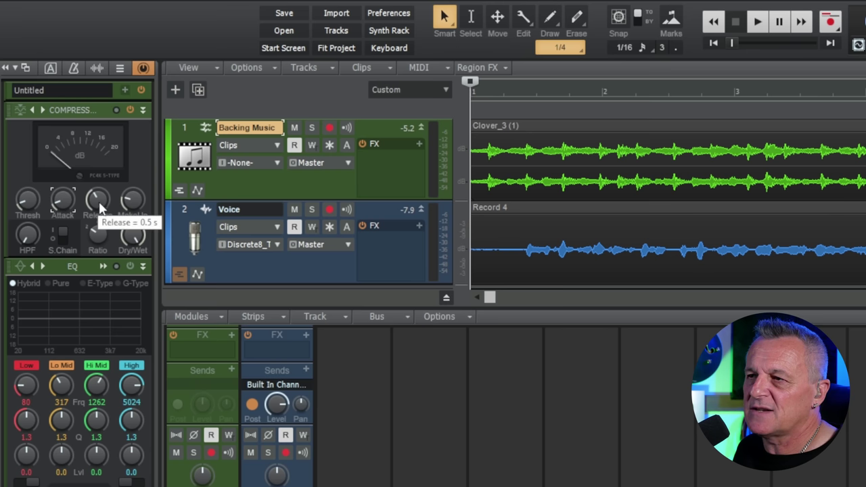
Set the compressor release to 0.8 s and raise the ratio from 2.0 to 4.0
{"action": "mouse_move", "coordinate": [98, 199]}
{"action": "left_mouse_down"}
{"action": "mouse_move", "coordinate": [98, 186]}
{"action": "mouse_move", "coordinate": [97, 199]}
{"action": "left_mouse_up"}
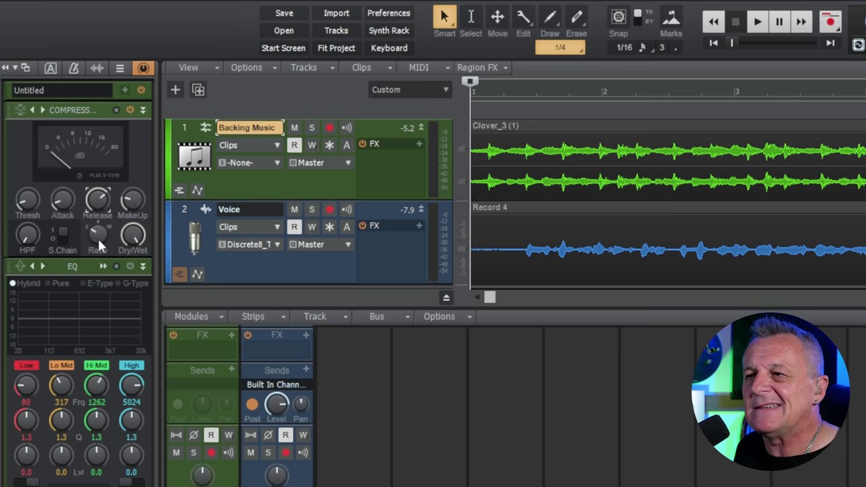
{"action": "mouse_move", "coordinate": [99, 244]}
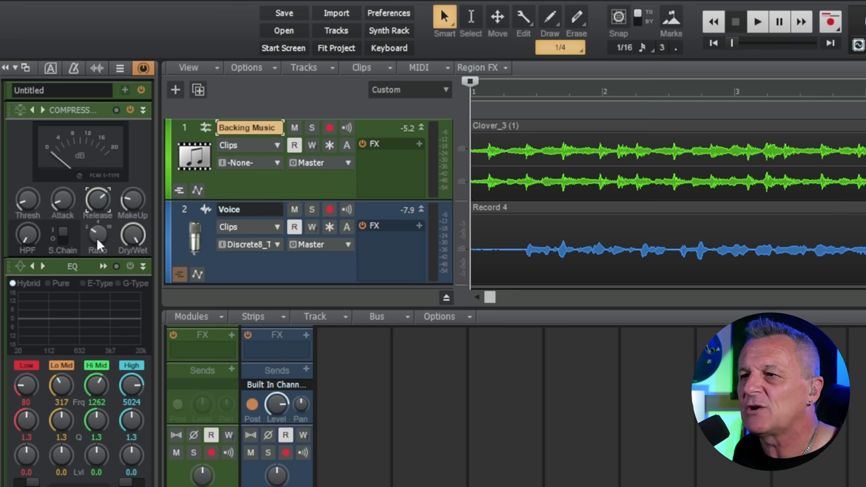
{"action": "left_click", "coordinate": [95, 233]}
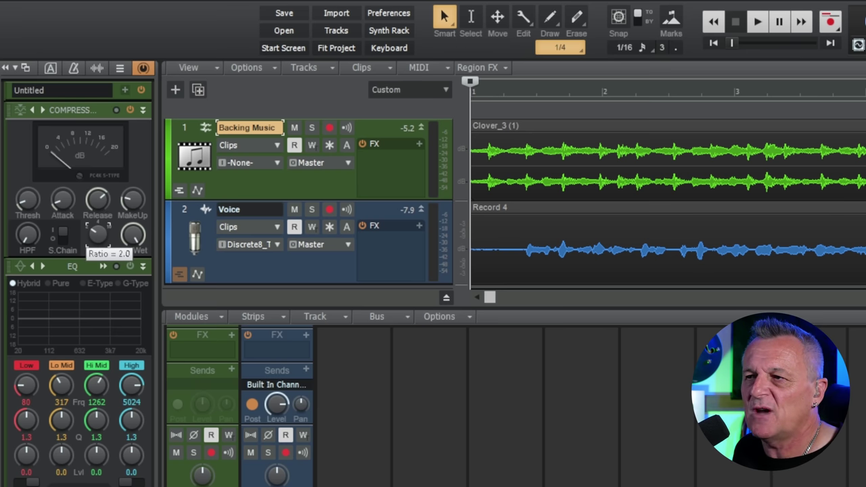
{"action": "left_click_drag", "start_coordinate": [95, 233], "coordinate": [95, 228]}
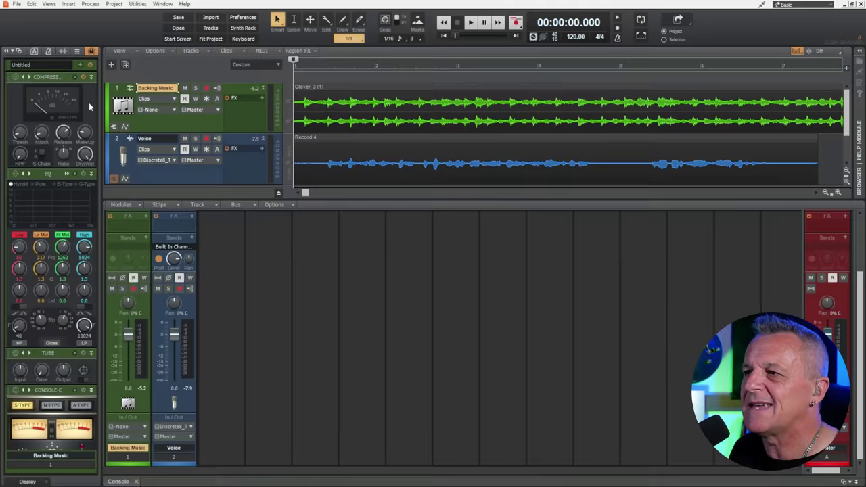
{"action": "key", "text": "space"}
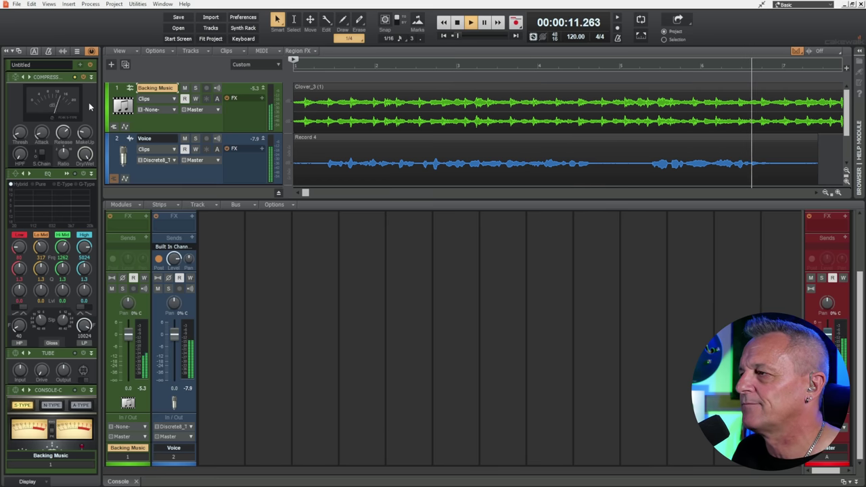
{"action": "key", "text": "space"}
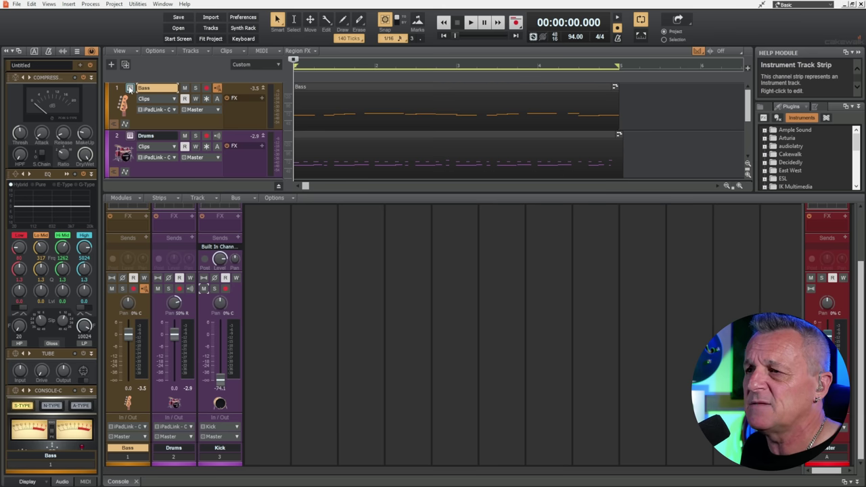
Open the Ample Bass P instrument window from the Bass track's instrument icon
{"action": "left_click", "coordinate": [130, 89]}
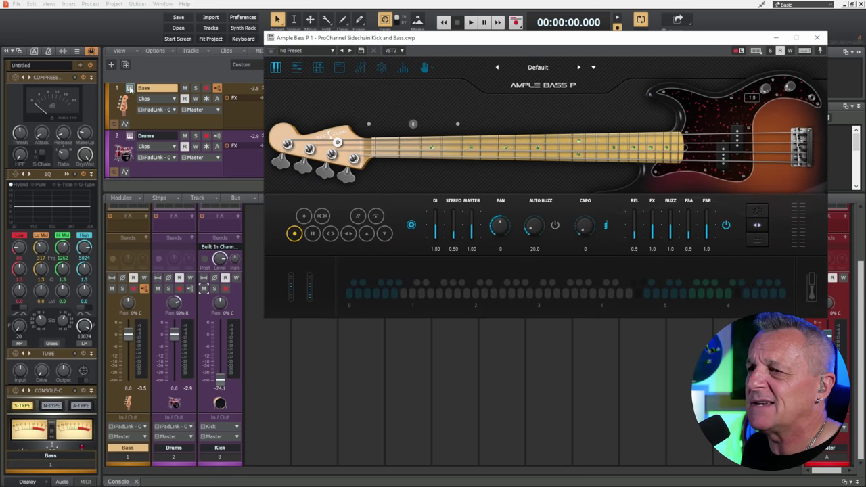
Open Addictive Drums 2 on the Drums track to view its Kick, Snare, Hihat and Tom mixer
{"action": "left_click", "coordinate": [130, 136]}
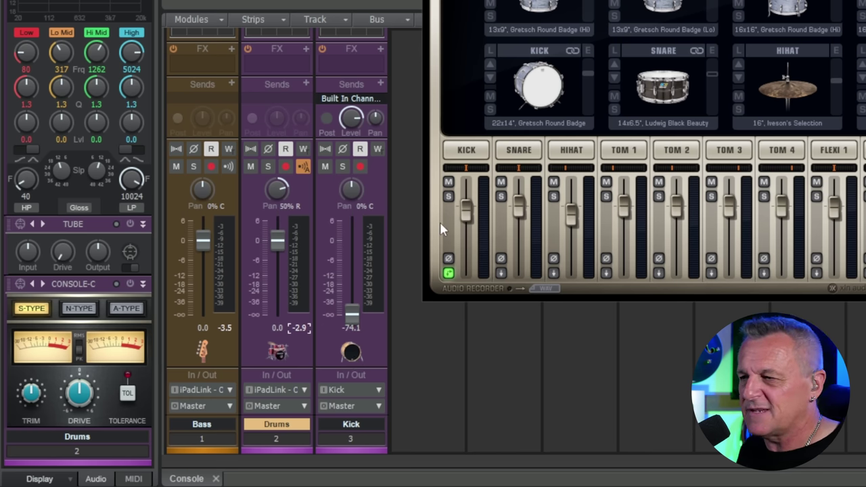
Route the Addictive Drums kick to Separate Out (Post Fader) + Master and open the Kick send list
{"action": "left_click", "coordinate": [449, 274]}
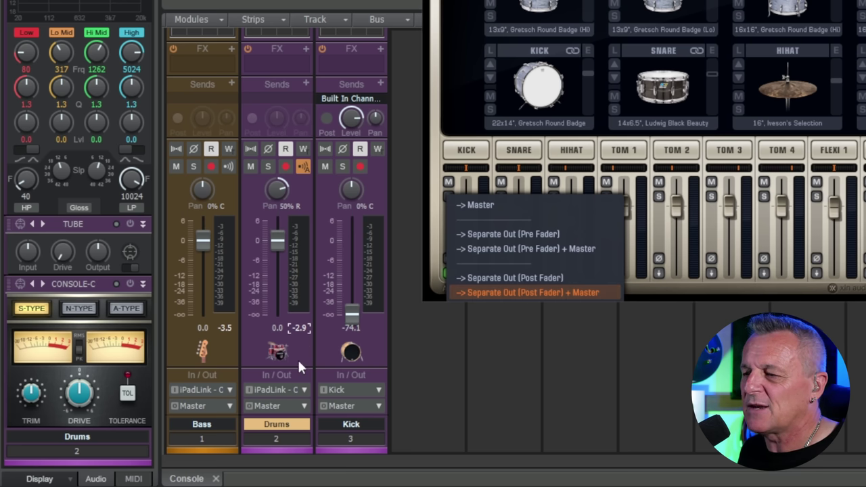
{"action": "left_click", "coordinate": [437, 257]}
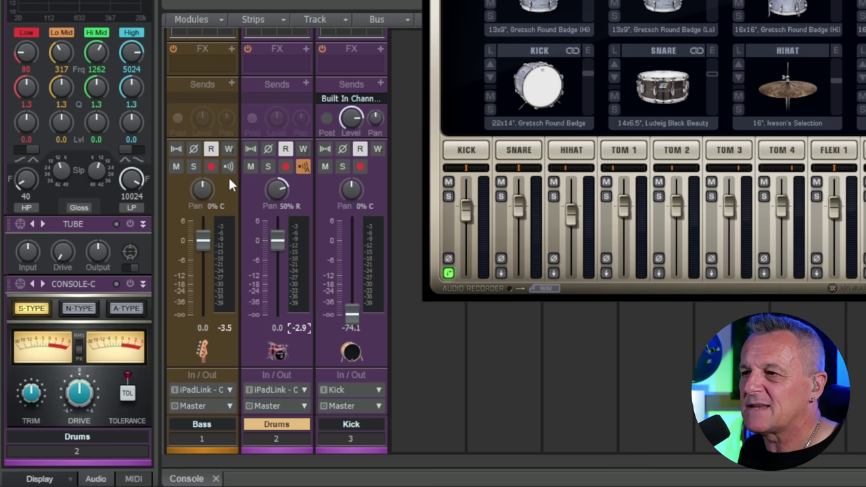
{"action": "left_click", "coordinate": [354, 99]}
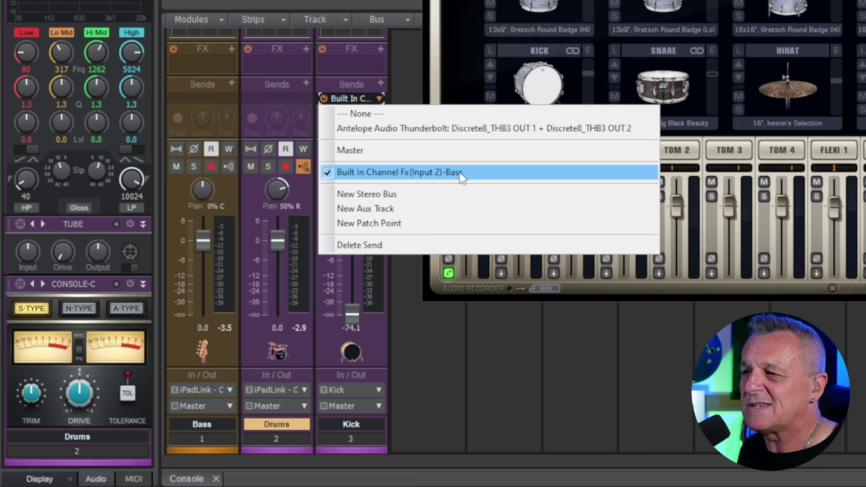
Keep the Kick send on Built In Channel Fx (Input 2)-Bass and pull the Kick fader to -INF
{"action": "left_click", "coordinate": [376, 328]}
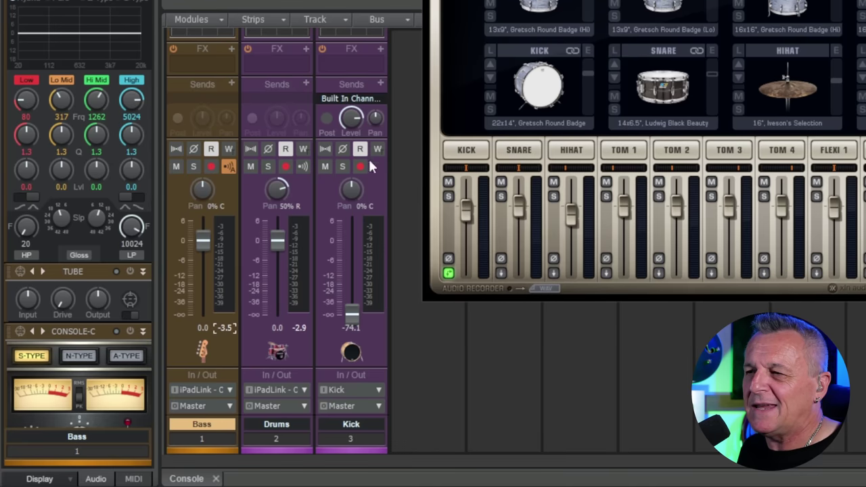
{"action": "left_click", "coordinate": [378, 174]}
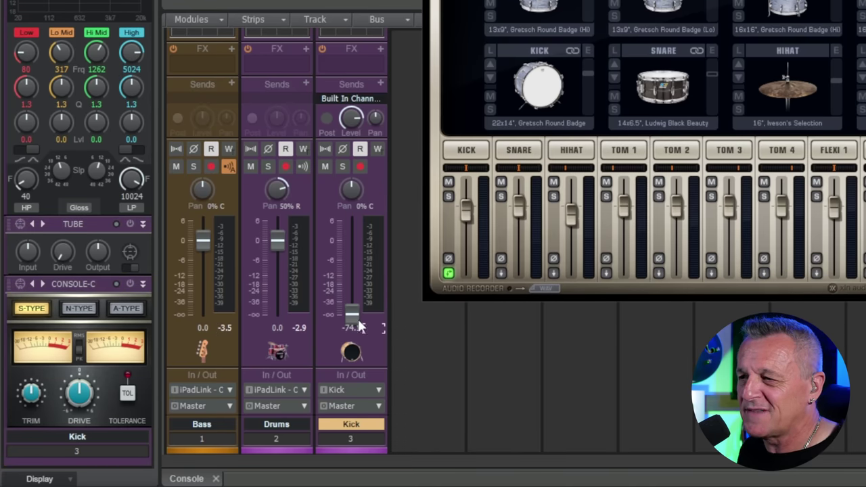
{"action": "left_click_drag", "start_coordinate": [362, 324], "coordinate": [362, 338]}
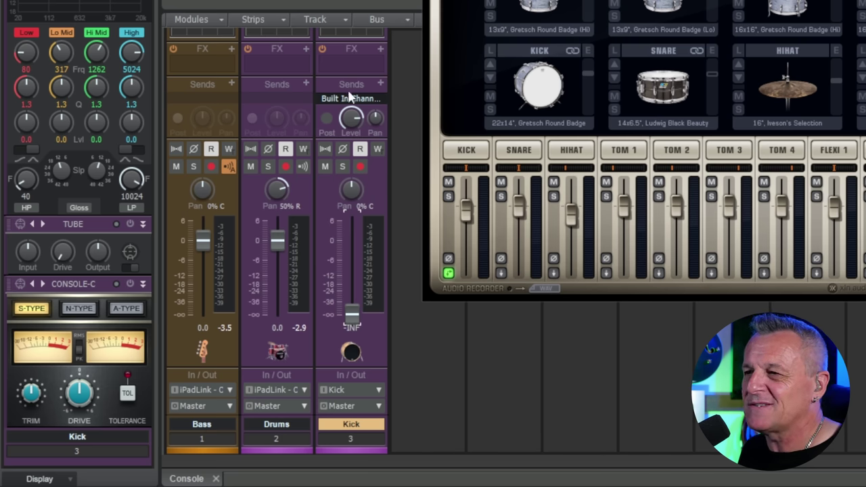
{"action": "mouse_move", "coordinate": [336, 114]}
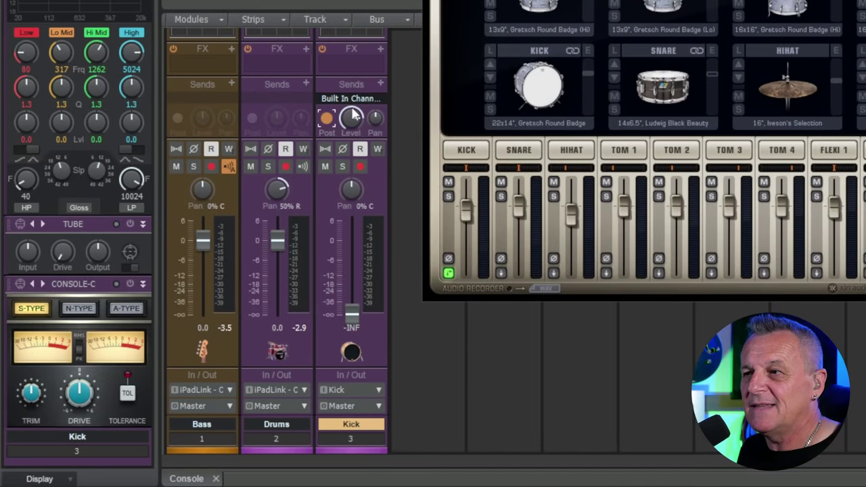
{"action": "mouse_move", "coordinate": [357, 316]}
{"action": "left_mouse_down"}
{"action": "mouse_move", "coordinate": [357, 249]}
{"action": "mouse_move", "coordinate": [358, 315]}
{"action": "left_mouse_up"}
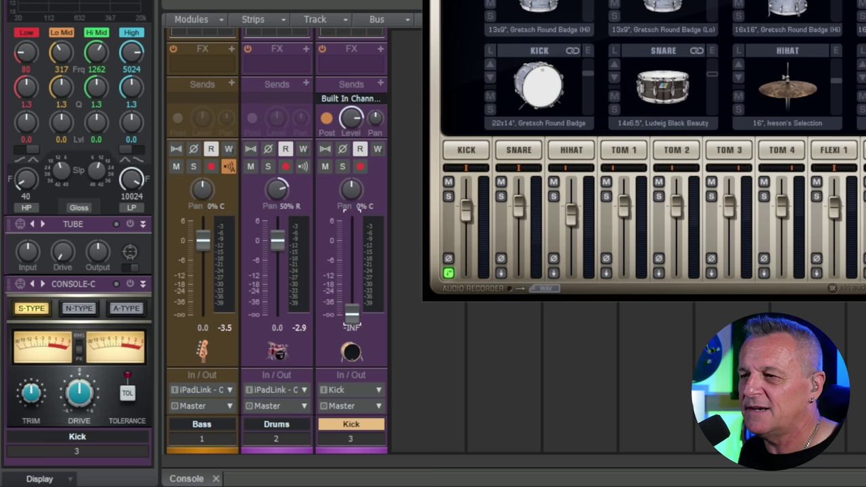
Switch the Kick send to pre-fader and raise its level, leaving the Kick fader at -INF
{"action": "left_click", "coordinate": [327, 119]}
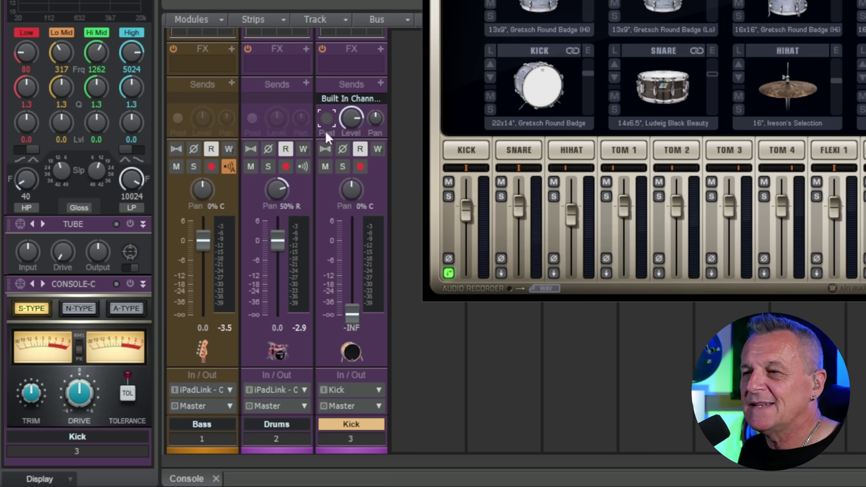
{"action": "left_click_drag", "start_coordinate": [357, 115], "coordinate": [357, 98]}
{"action": "mouse_move", "coordinate": [351, 316]}
{"action": "left_mouse_down"}
{"action": "mouse_move", "coordinate": [351, 256]}
{"action": "mouse_move", "coordinate": [351, 313]}
{"action": "left_mouse_up"}
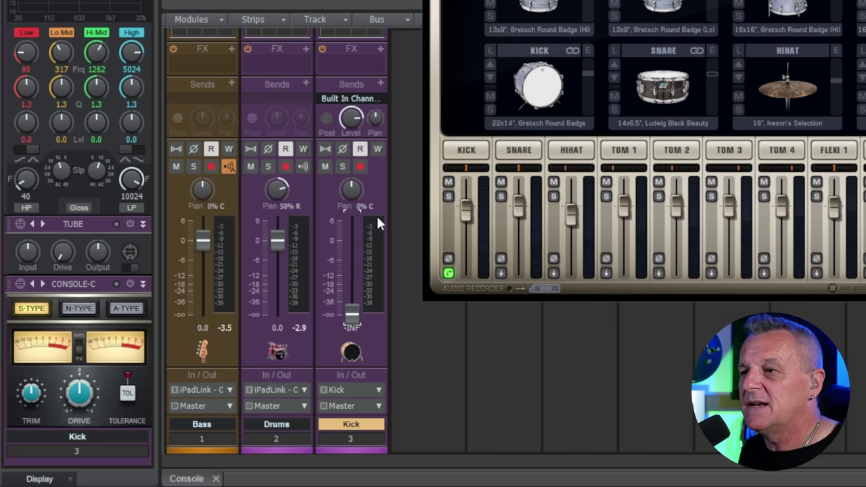
Mute the Kick track and close the Addictive Drums 2 window
{"action": "left_click", "coordinate": [325, 167]}
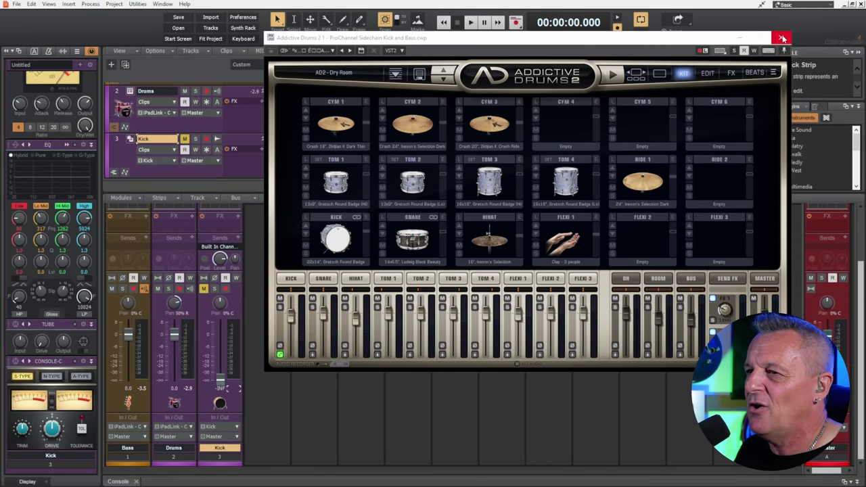
{"action": "left_click", "coordinate": [783, 38]}
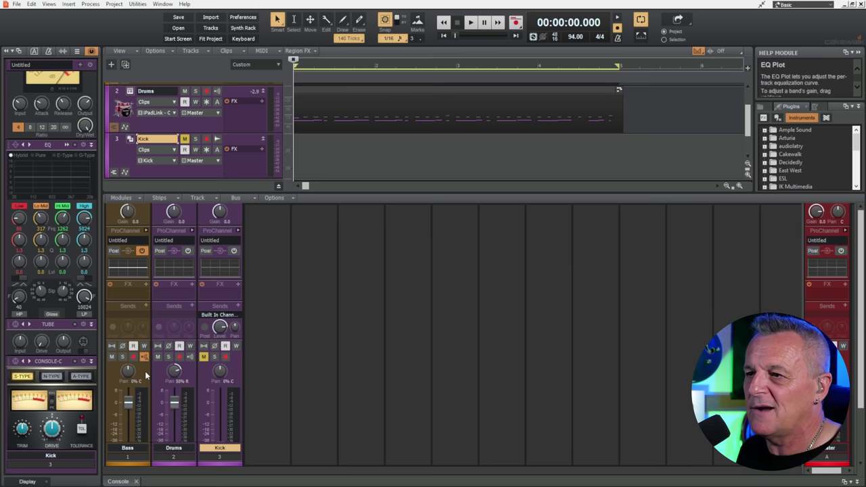
Select the Bass track to reveal its PC4K S-Type compressor and audition bass with drums
{"action": "left_click", "coordinate": [145, 376]}
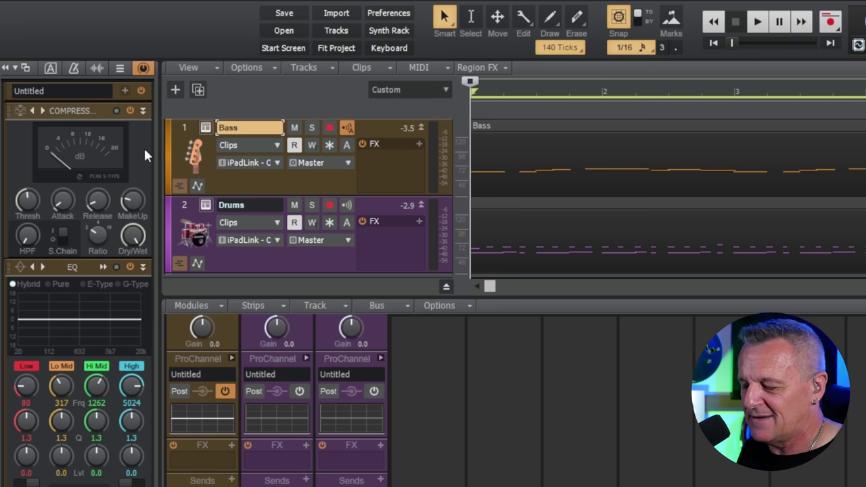
{"action": "key", "text": "space"}
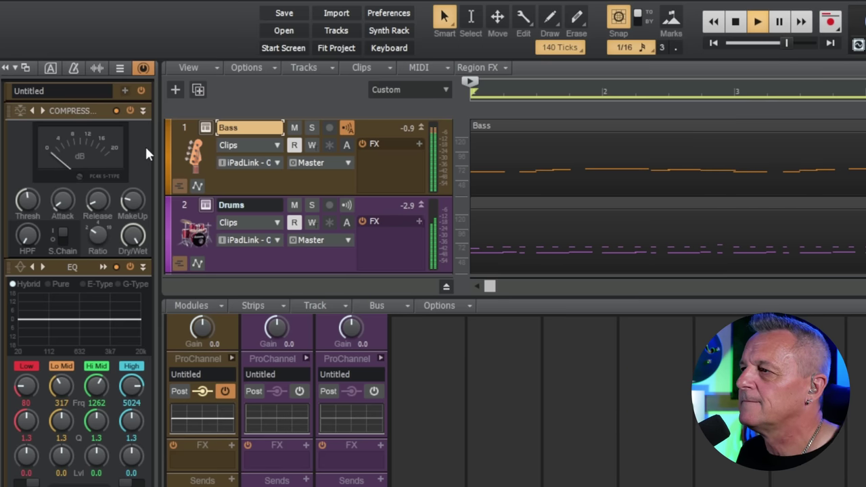
{"action": "key", "text": "space"}
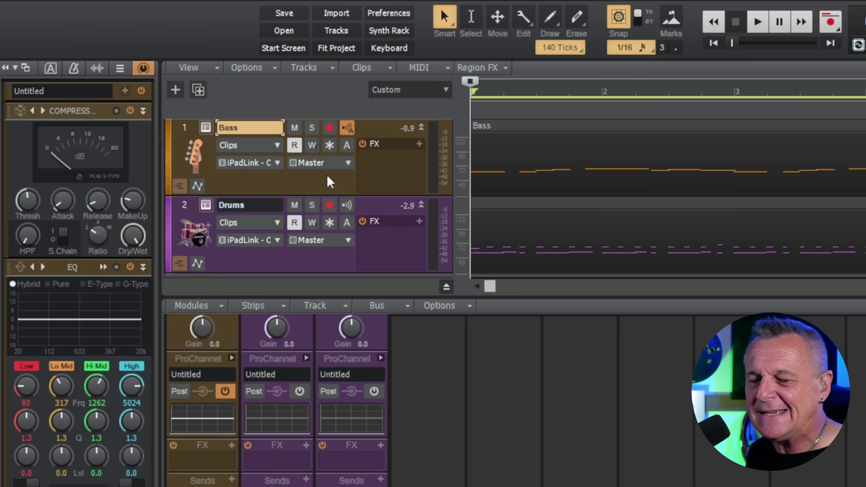
Bypass the Bass PC4K compressor and play the song to hear the unducked bass
{"action": "left_click", "coordinate": [130, 112]}
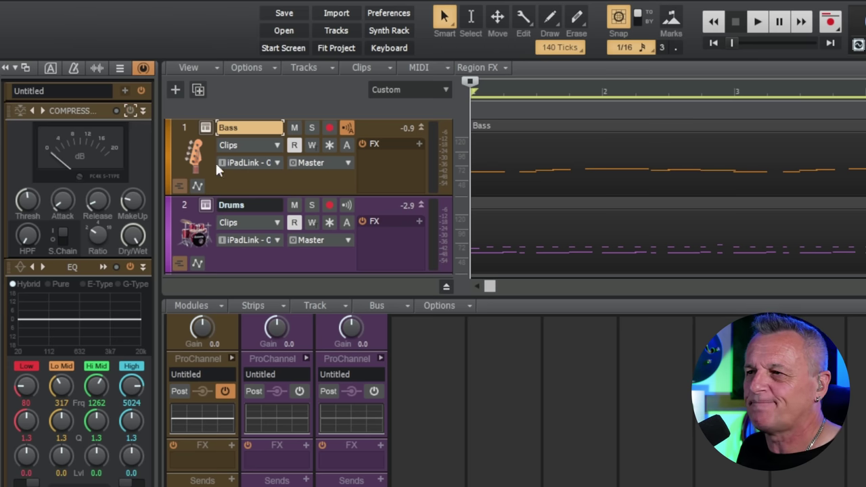
{"action": "key", "text": "space"}
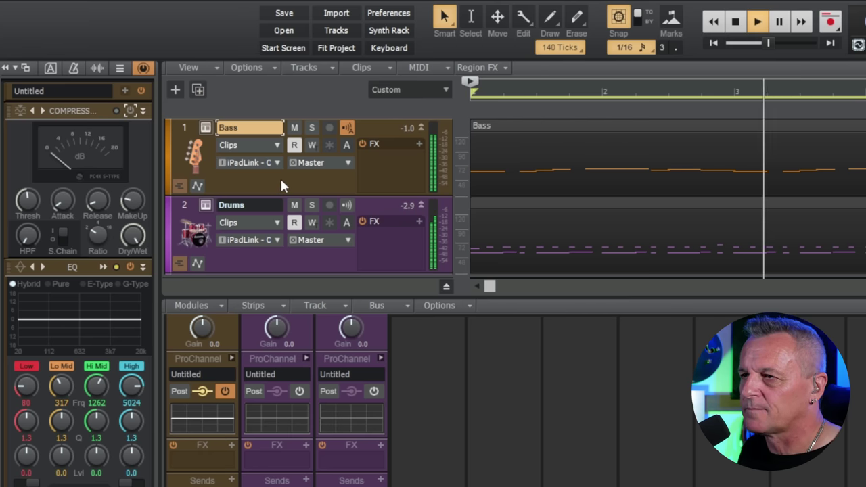
{"action": "key", "text": "space"}
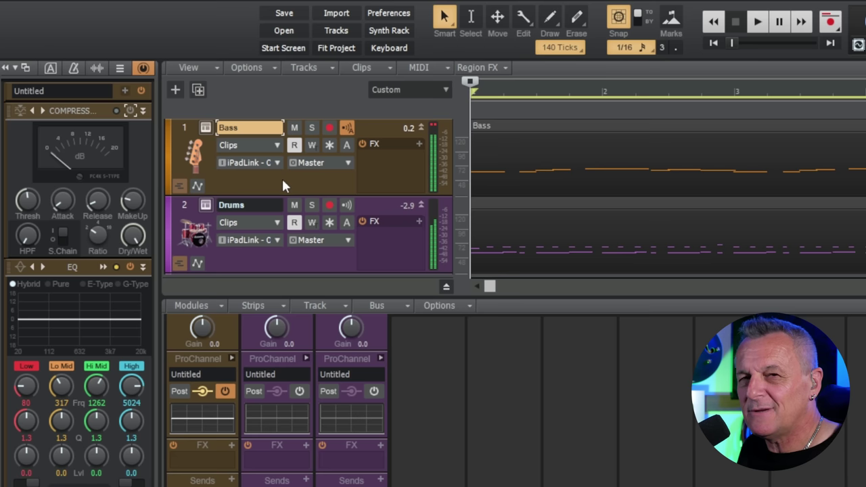
Re-enable the Bass PC4K compressor and play to hear the kick sidechain ducking the bass
{"action": "left_click", "coordinate": [129, 110]}
{"action": "key", "text": "space"}
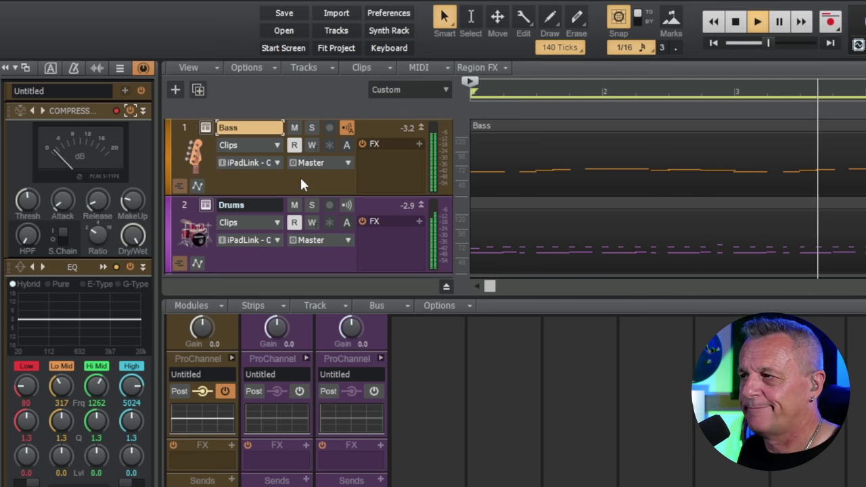
{"action": "key", "text": "space"}
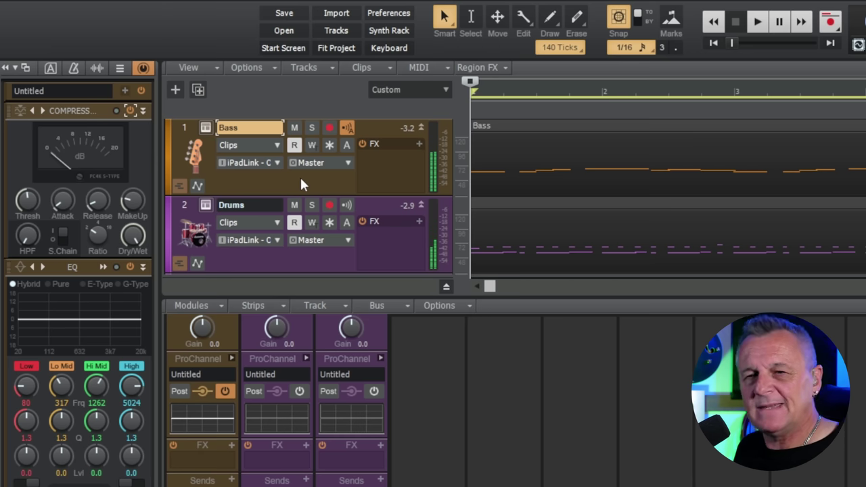